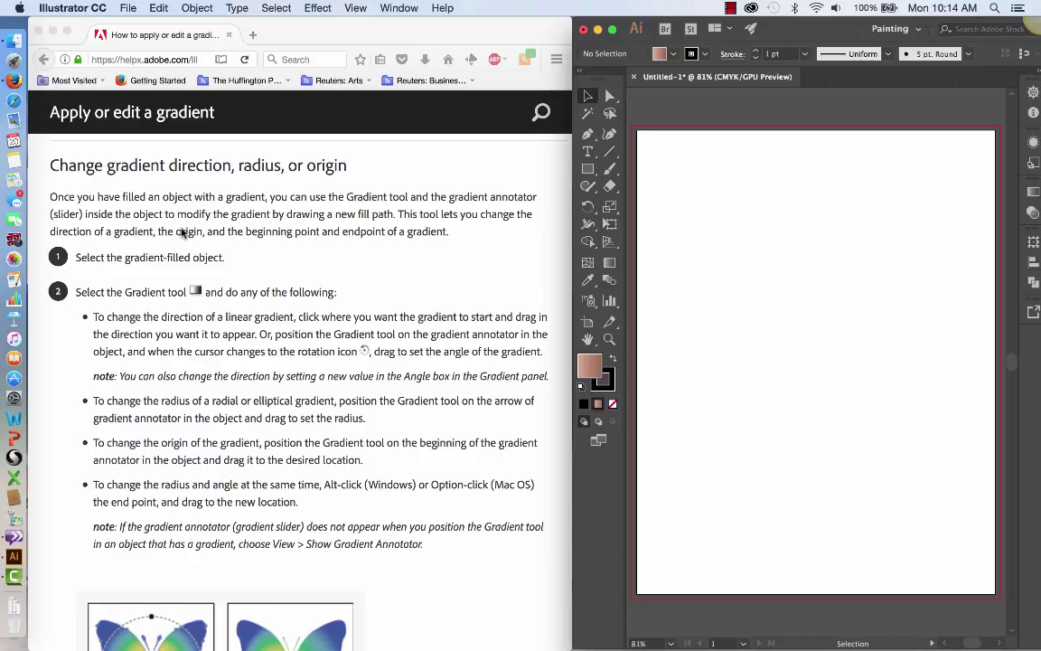
Draw a rectangle about 3.6 in wide and 6.6 in high on the artboard and dismiss its transform settings.
{"action": "left_click", "coordinate": [587, 169]}
{"action": "left_click_drag", "start_coordinate": [684, 183], "coordinate": [838, 462]}
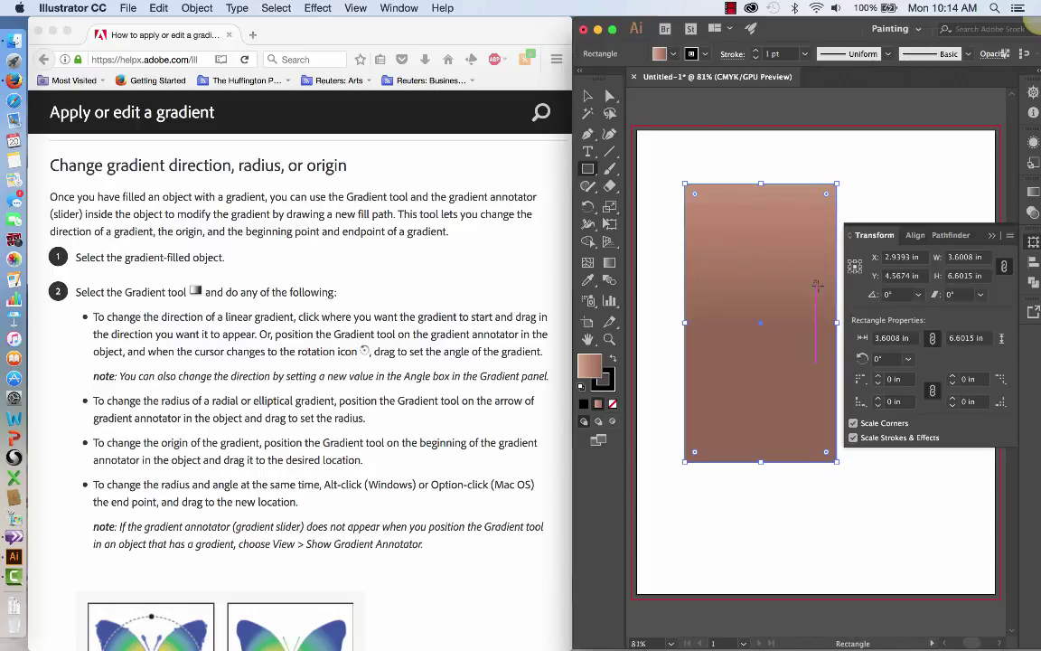
{"action": "left_click", "coordinate": [991, 235]}
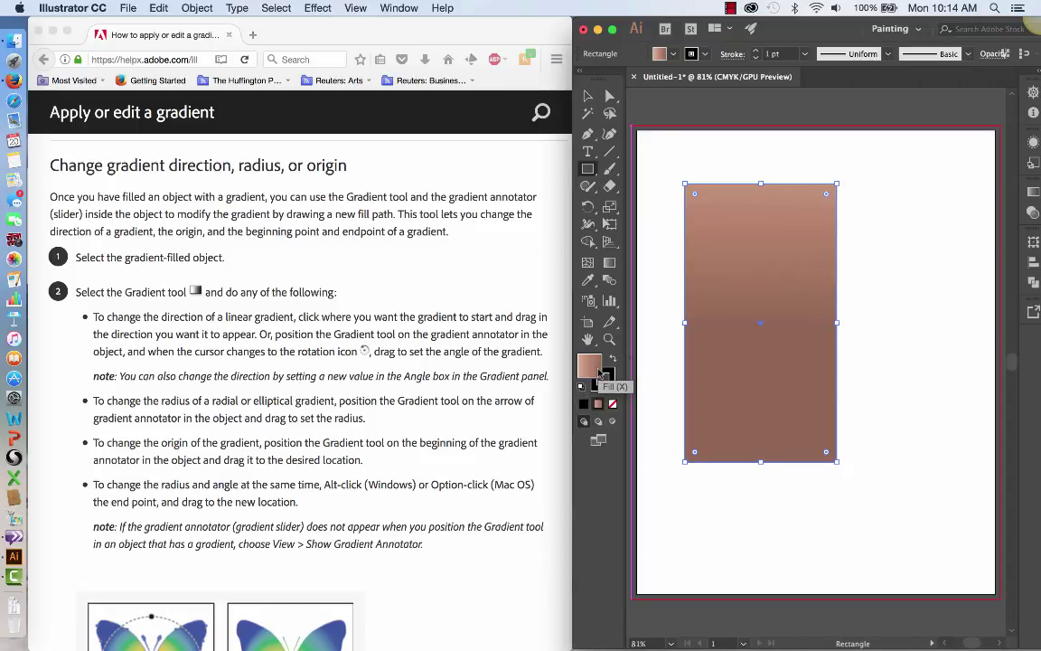
Fill the rectangle with the yellow-to-red gradient swatch.
{"action": "left_click", "coordinate": [672, 55]}
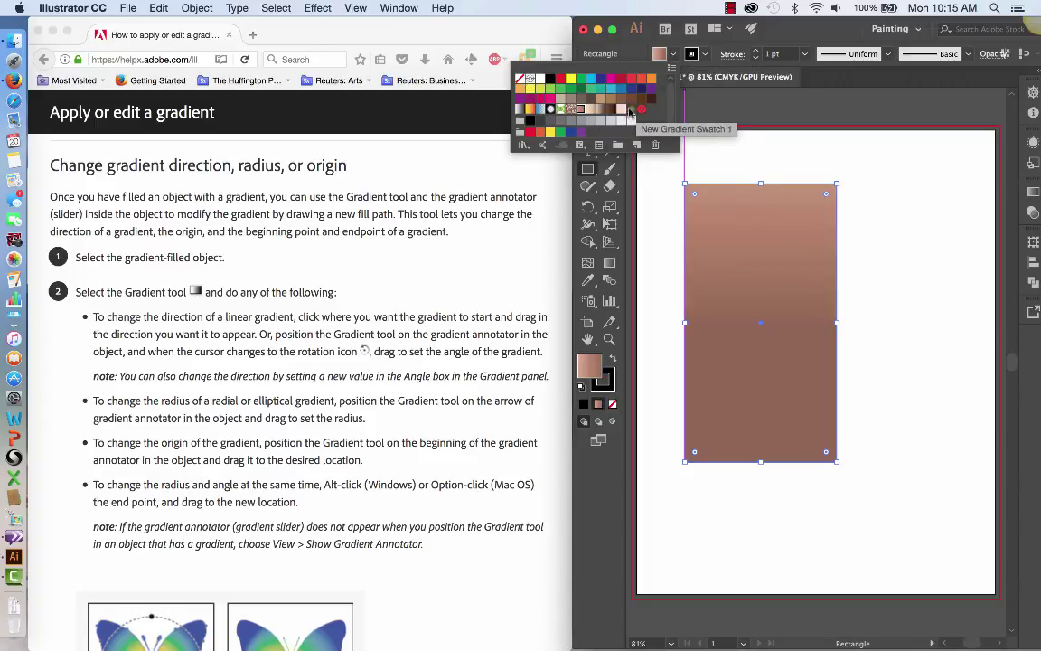
{"action": "left_click", "coordinate": [530, 109]}
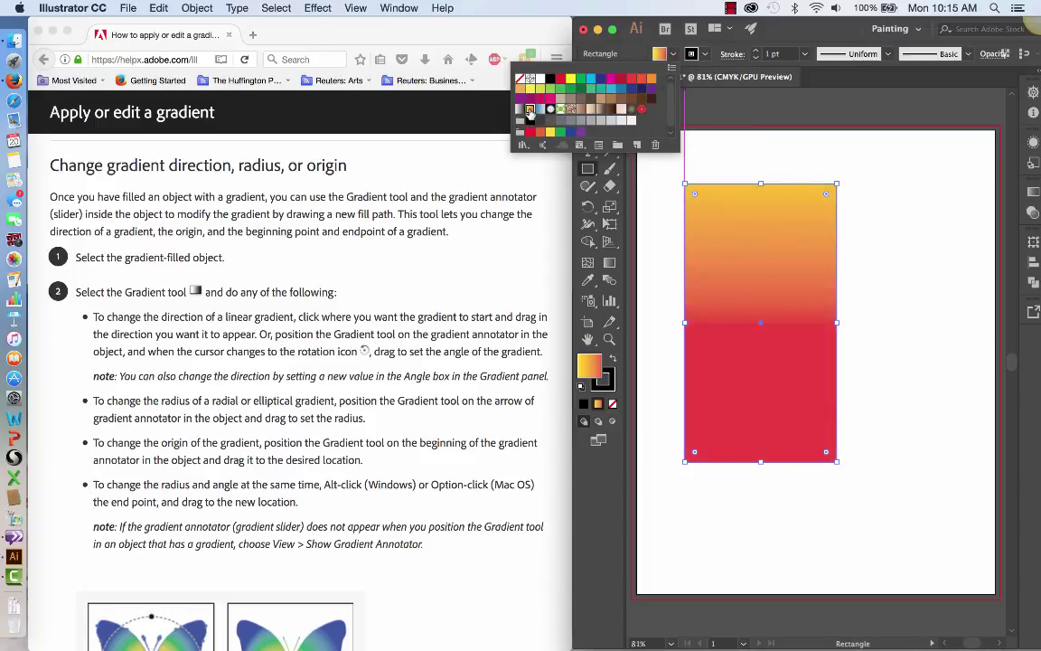
{"action": "left_click", "coordinate": [859, 224]}
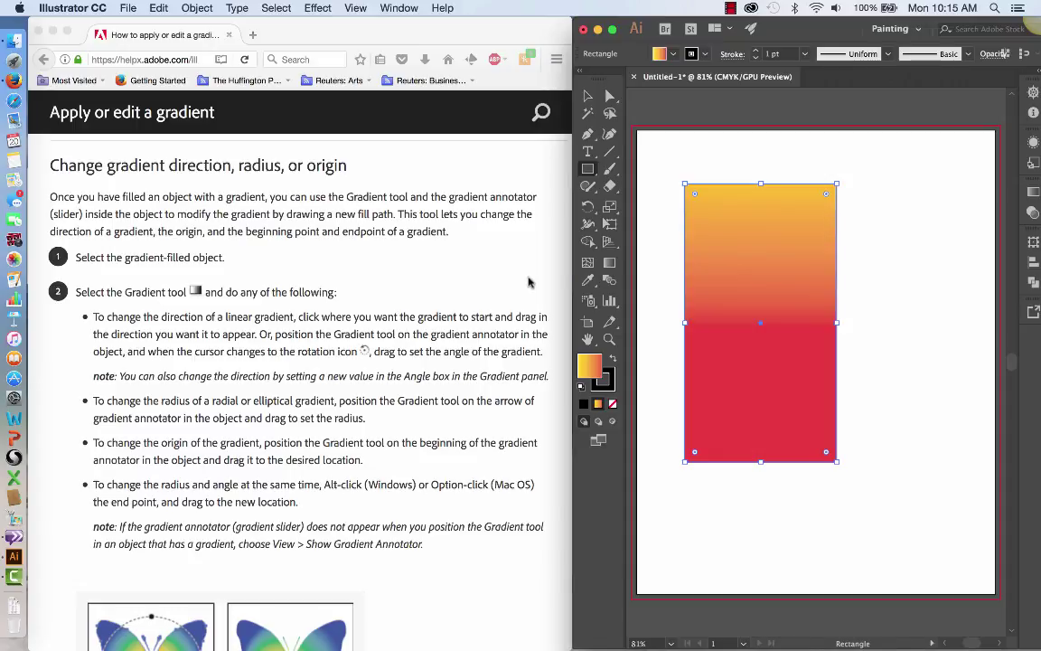
Redraw the rectangle's gradient direction with the Gradient tool, finishing with a short diagonal path running down toward the rectangle's right side.
{"action": "left_click", "coordinate": [611, 264]}
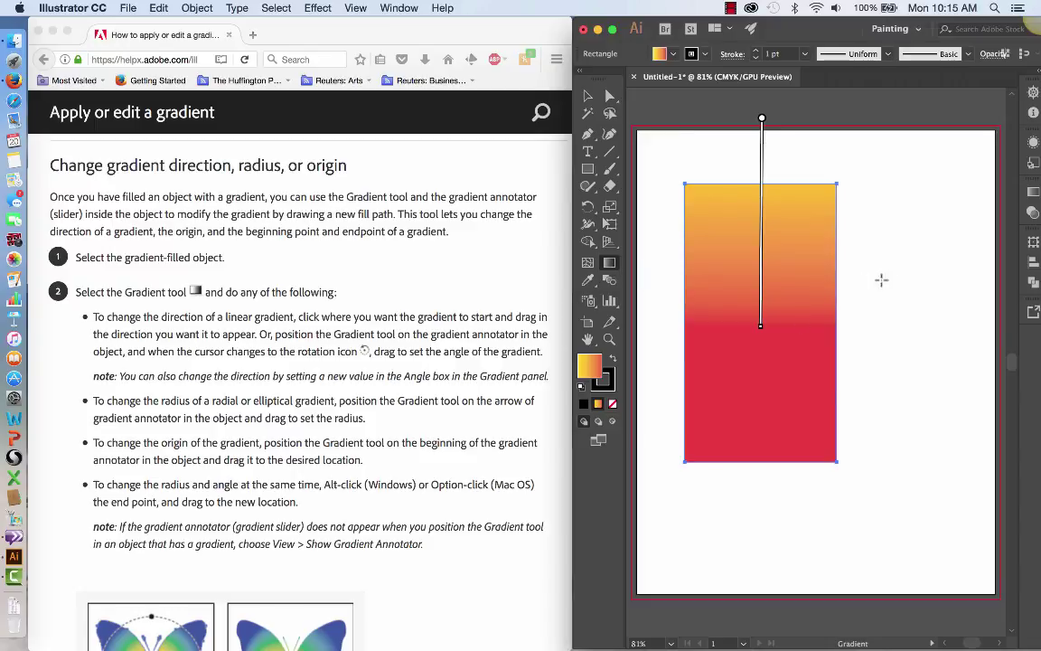
{"action": "left_click_drag", "start_coordinate": [714, 517], "coordinate": [862, 318]}
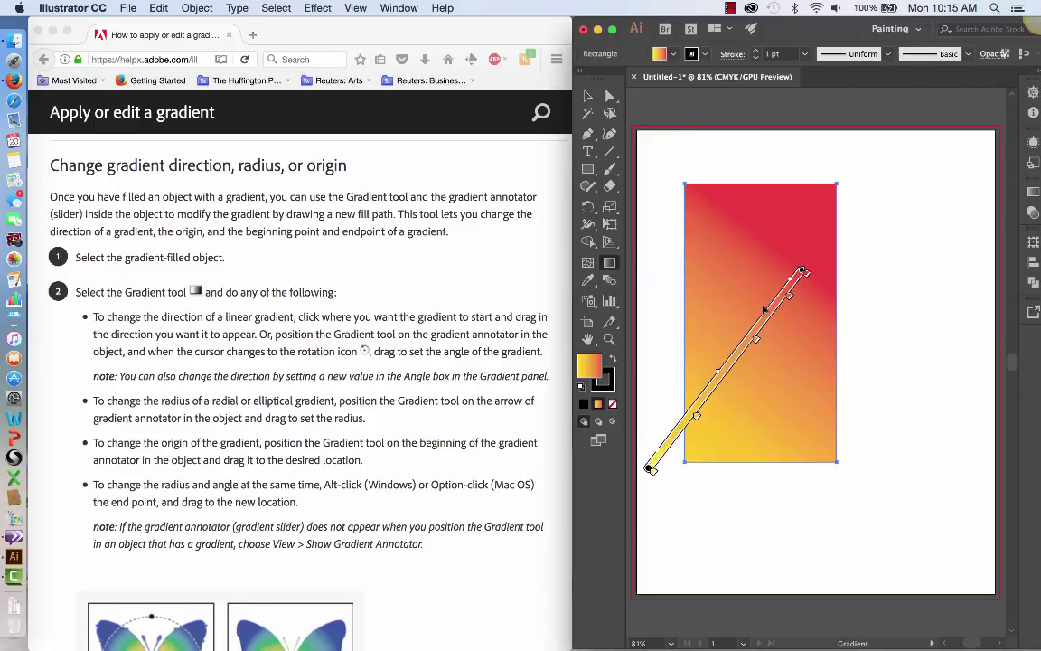
{"action": "left_click_drag", "start_coordinate": [737, 284], "coordinate": [790, 374]}
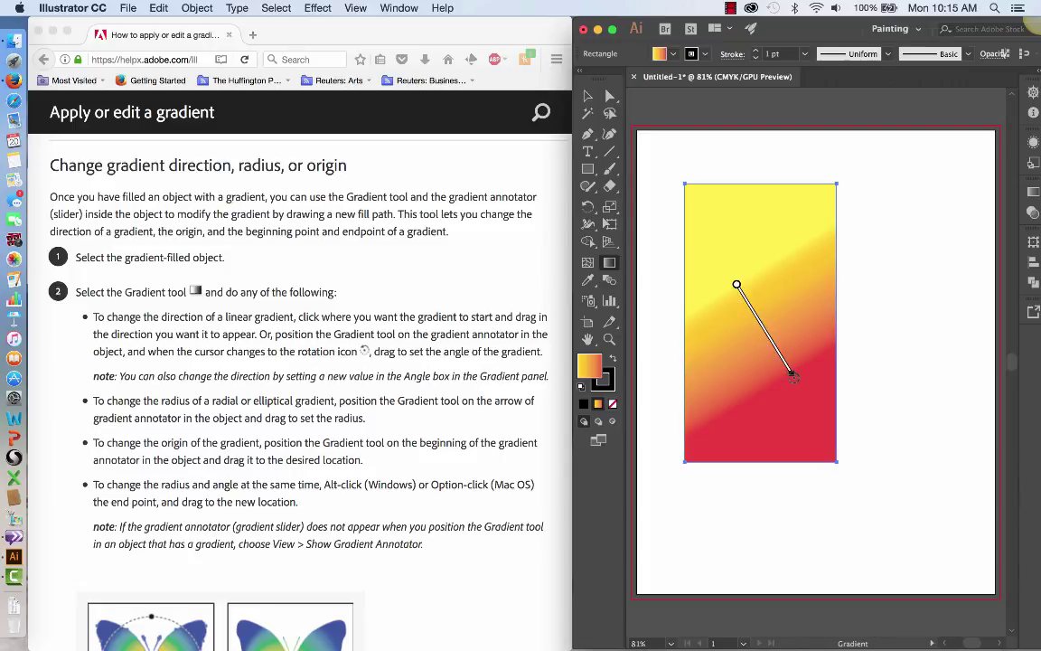
Rotate the gradient annotator so the gradient runs diagonally up toward the rectangle's upper-right corner.
{"action": "left_click_drag", "start_coordinate": [793, 374], "coordinate": [811, 288]}
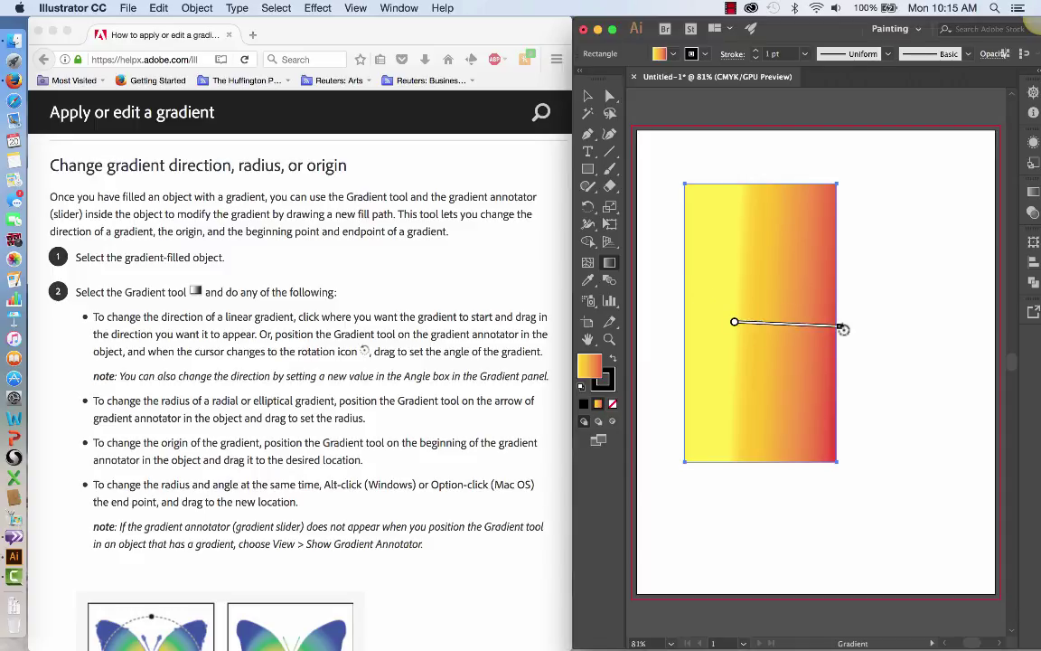
{"action": "mouse_move", "coordinate": [847, 329]}
{"action": "left_mouse_down"}
{"action": "mouse_move", "coordinate": [819, 247]}
{"action": "mouse_move", "coordinate": [824, 264]}
{"action": "left_mouse_up"}
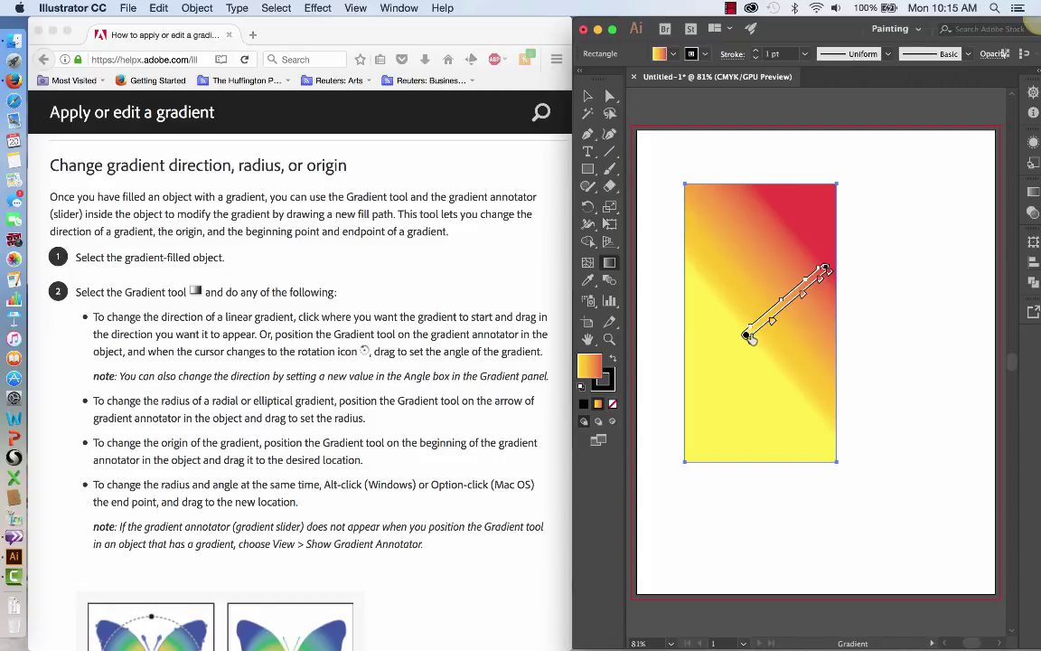
{"action": "left_click_drag", "start_coordinate": [748, 332], "coordinate": [771, 326]}
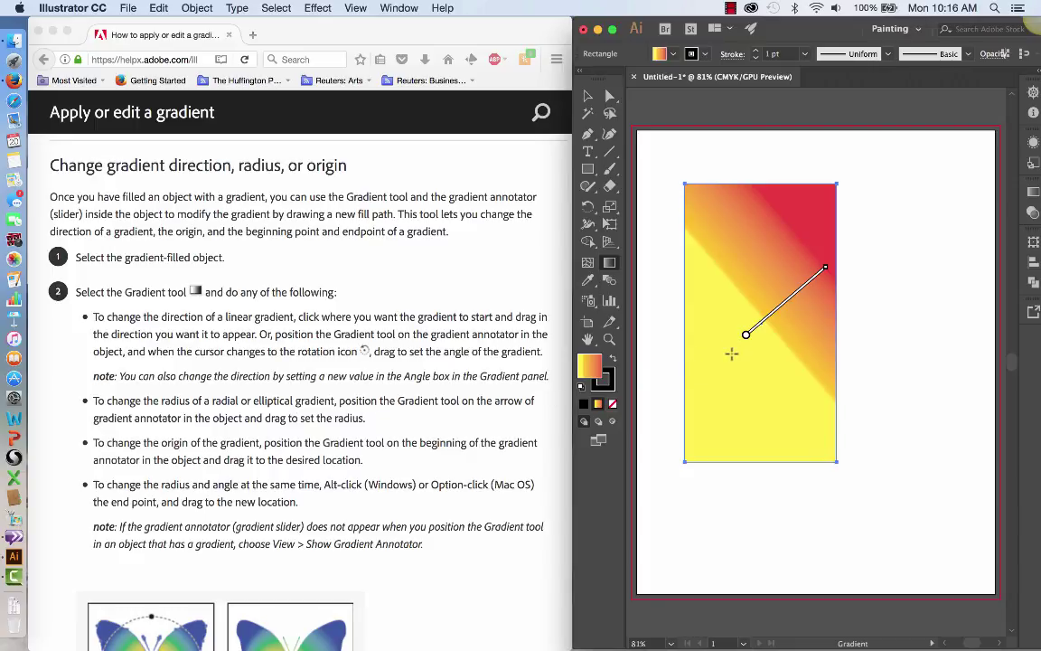
{"action": "mouse_move", "coordinate": [800, 323]}
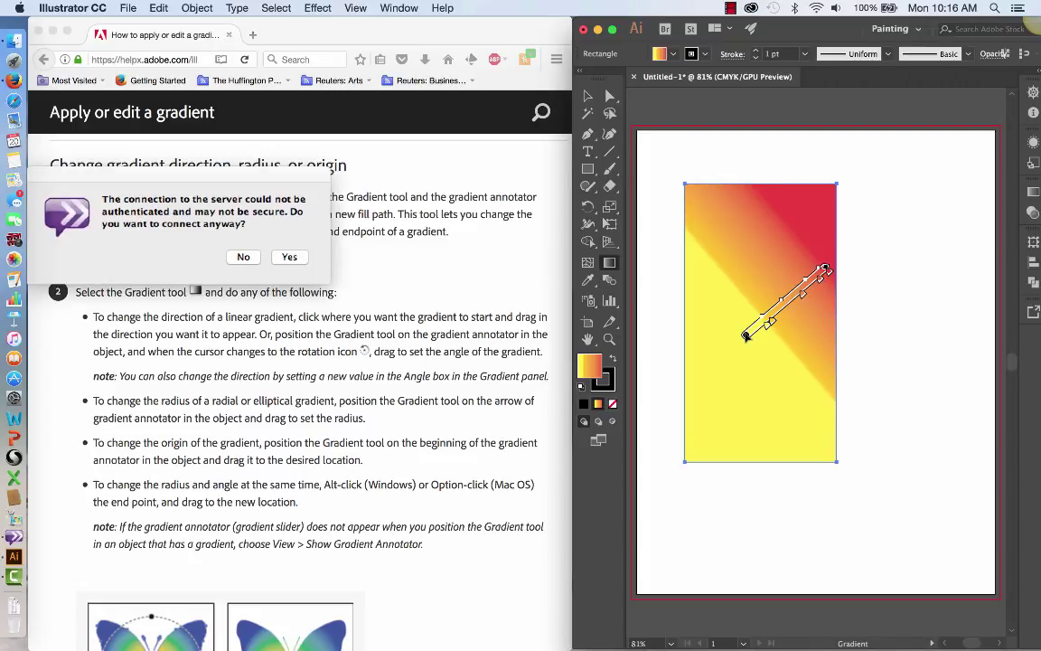
Accept the server connection prompt, minimize the Blackboard IM window and return to Illustrator.
{"action": "left_click", "coordinate": [291, 259]}
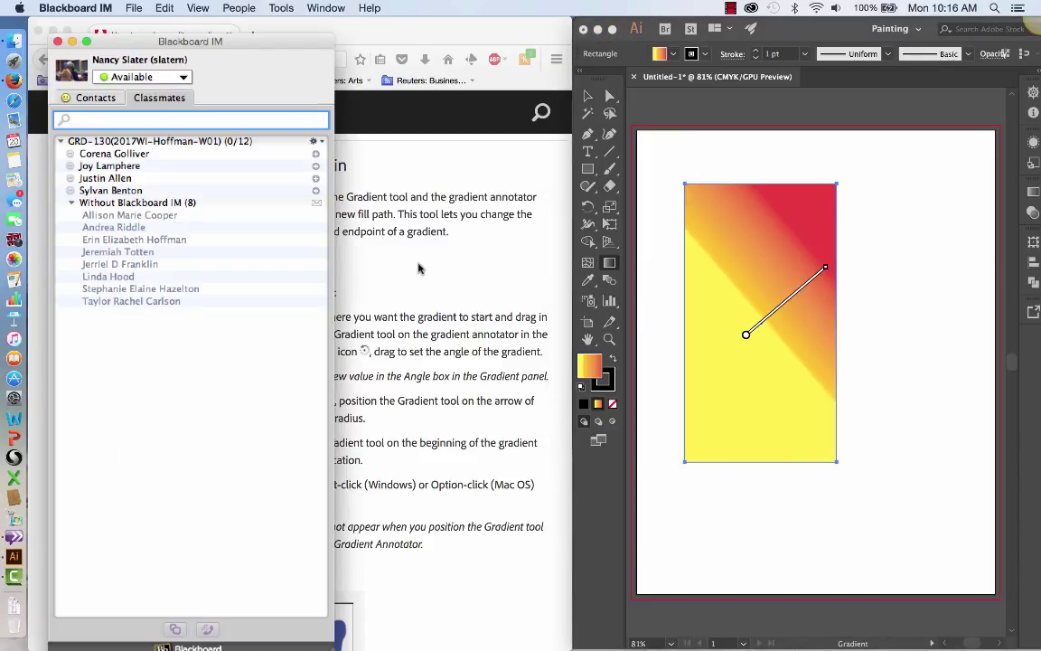
{"action": "left_click", "coordinate": [73, 43]}
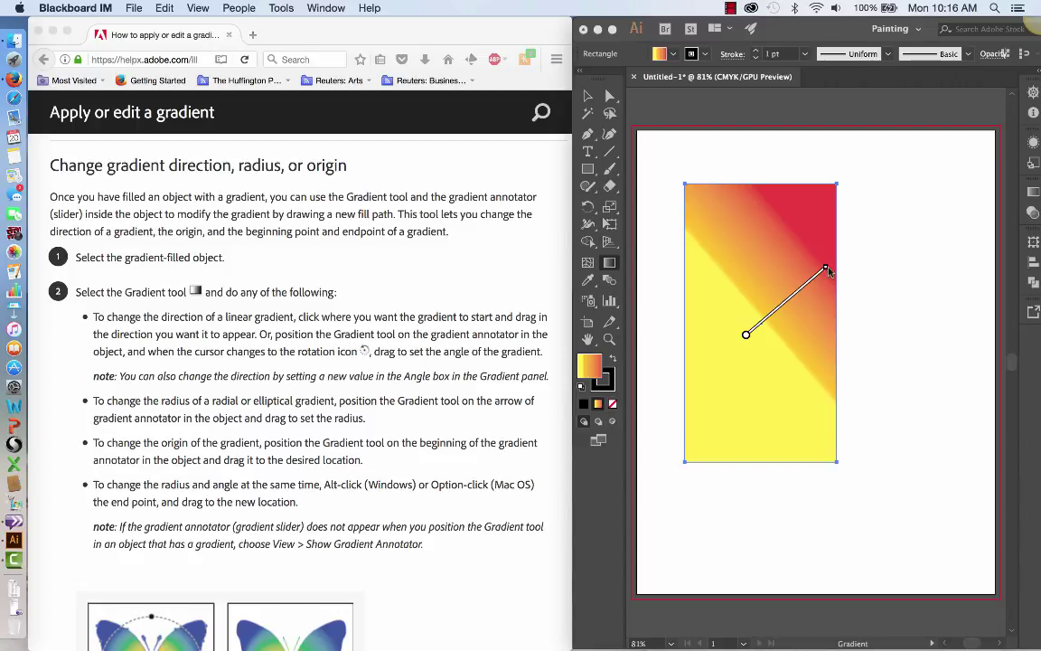
{"action": "left_click", "coordinate": [853, 269]}
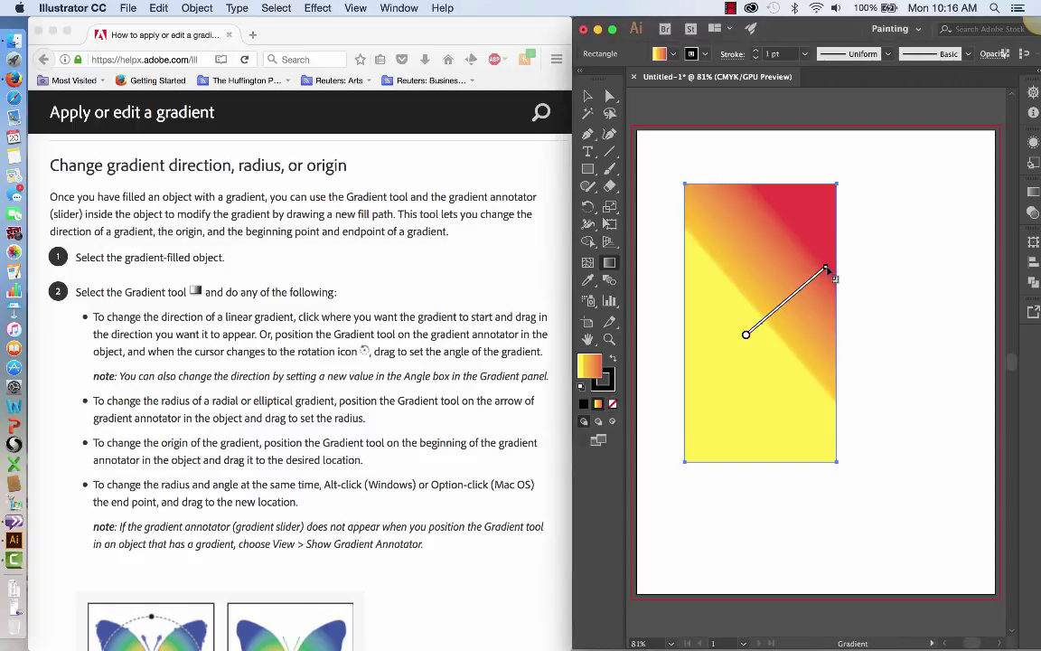
Shorten the gradient by its endpoint, and extend it past the rectangle's right edge for a more gradual transition.
{"action": "left_click_drag", "start_coordinate": [826, 269], "coordinate": [782, 309]}
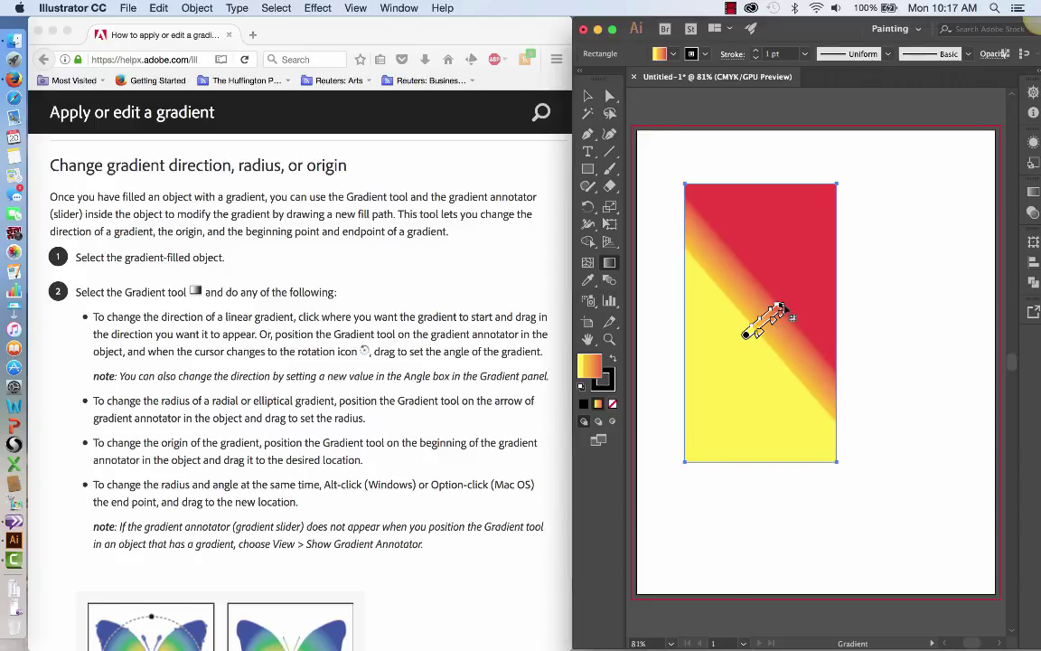
{"action": "mouse_move", "coordinate": [780, 309]}
{"action": "left_mouse_down"}
{"action": "mouse_move", "coordinate": [837, 241]}
{"action": "mouse_move", "coordinate": [900, 200]}
{"action": "left_mouse_up"}
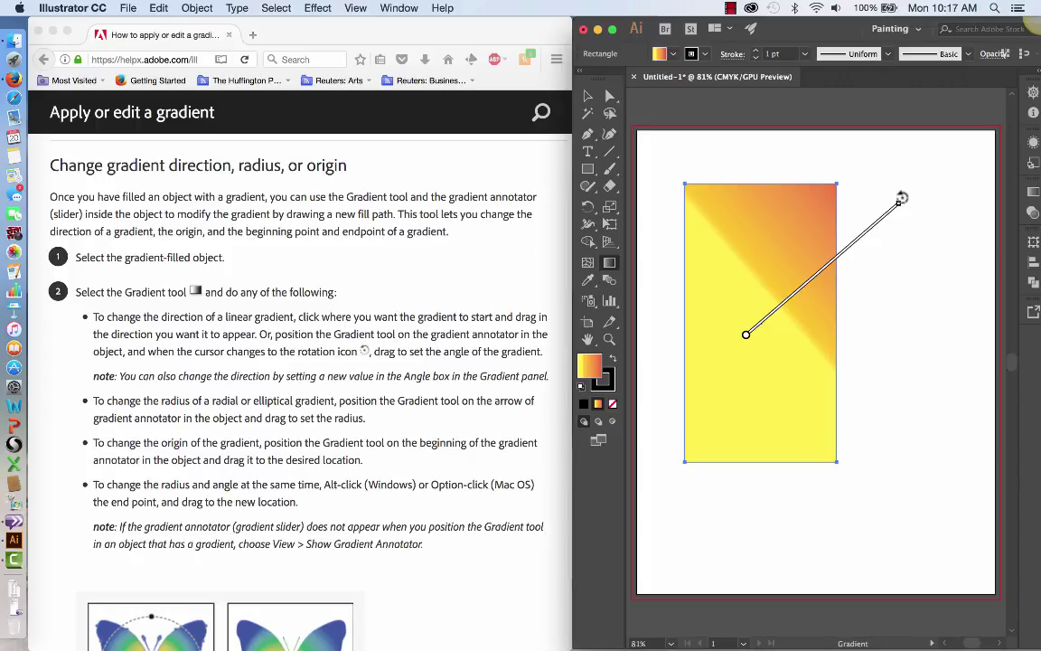
Rotate the gradient to a steeper angle and move its whole annotator lower in the rectangle.
{"action": "left_click_drag", "start_coordinate": [900, 199], "coordinate": [813, 156]}
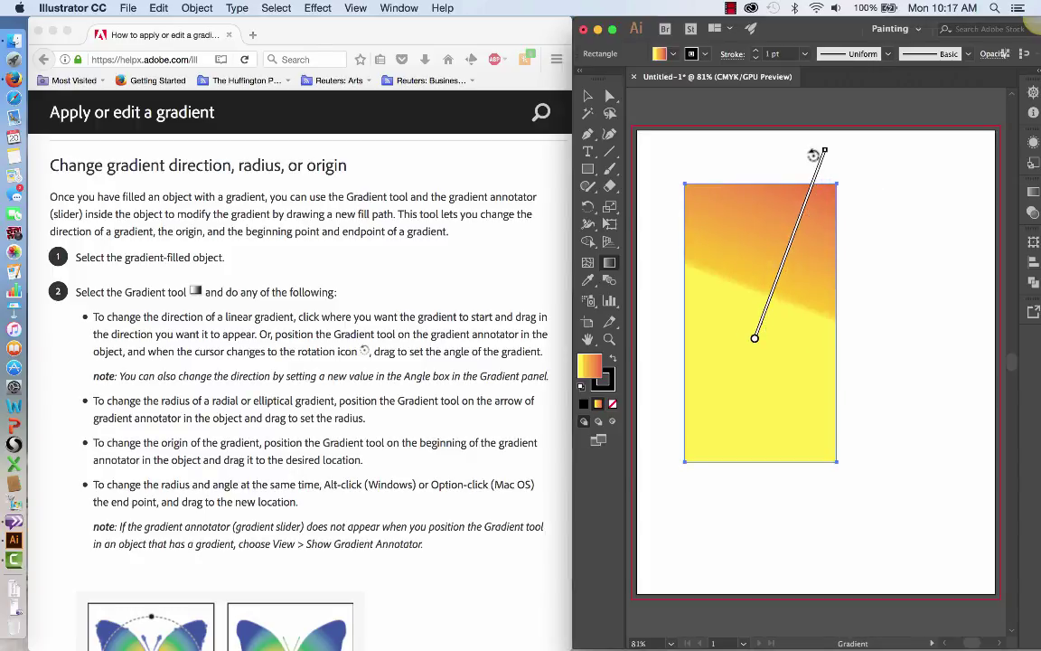
{"action": "mouse_move", "coordinate": [790, 258]}
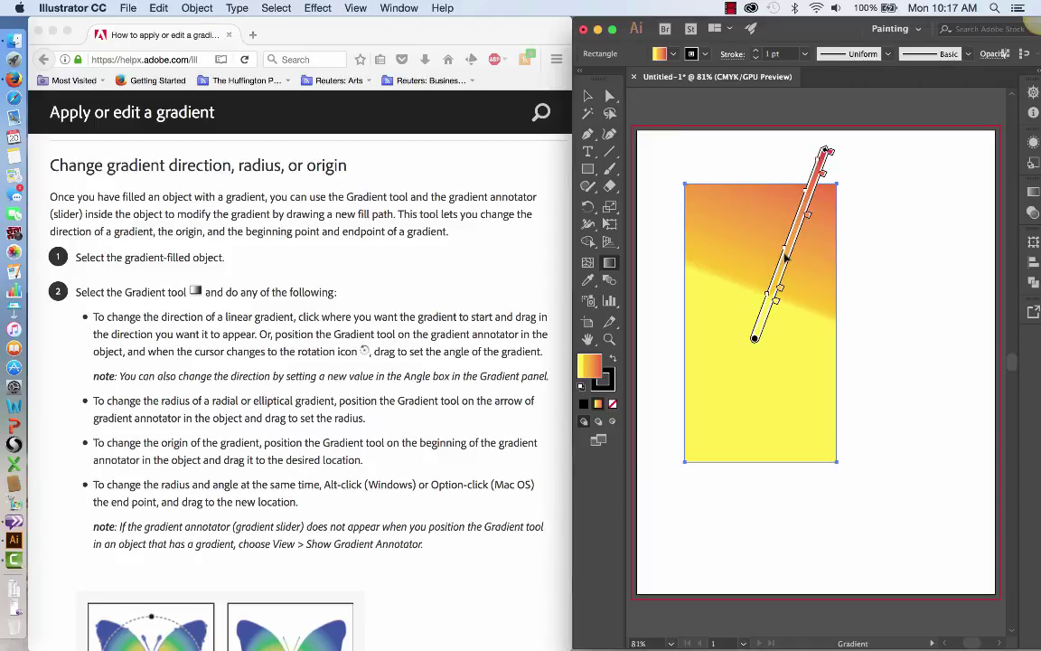
{"action": "mouse_move", "coordinate": [787, 258]}
{"action": "left_mouse_down"}
{"action": "mouse_move", "coordinate": [751, 362]}
{"action": "mouse_move", "coordinate": [752, 351]}
{"action": "left_mouse_up"}
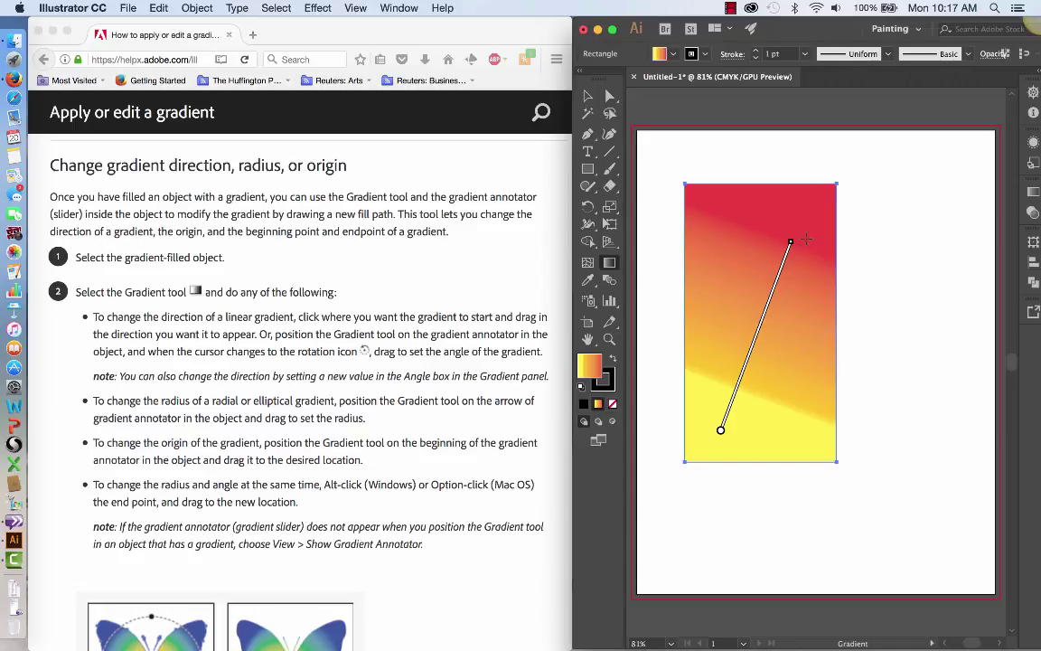
Reposition the gradient's colour stops on the annotator, placing orange at the far end and red near the middle.
{"action": "mouse_move", "coordinate": [790, 264]}
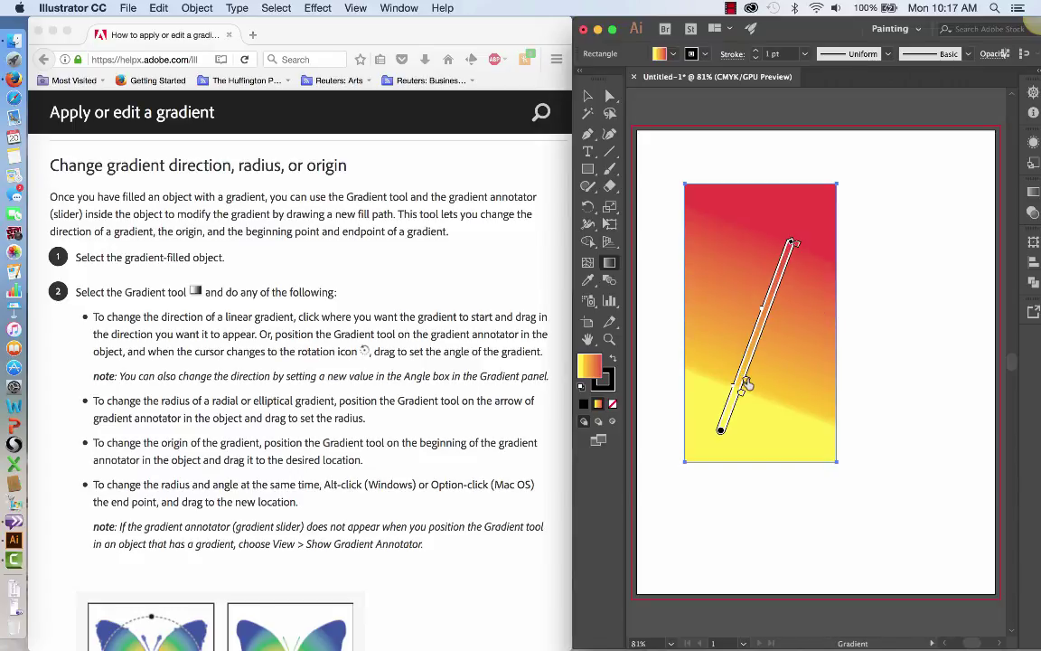
{"action": "left_click_drag", "start_coordinate": [747, 384], "coordinate": [793, 257]}
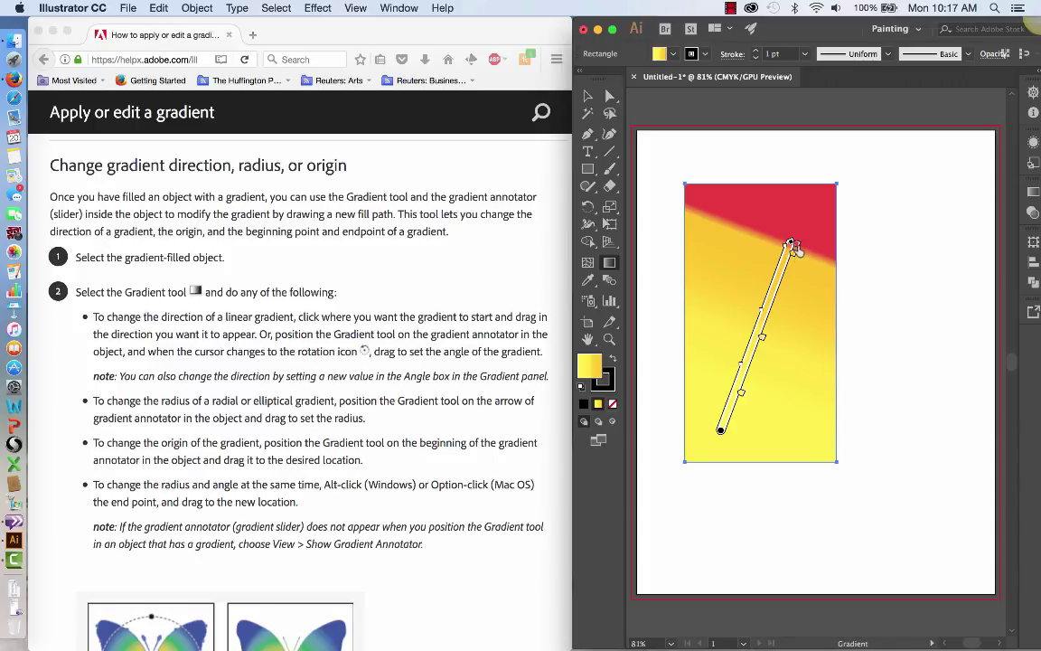
{"action": "left_click_drag", "start_coordinate": [792, 247], "coordinate": [749, 372]}
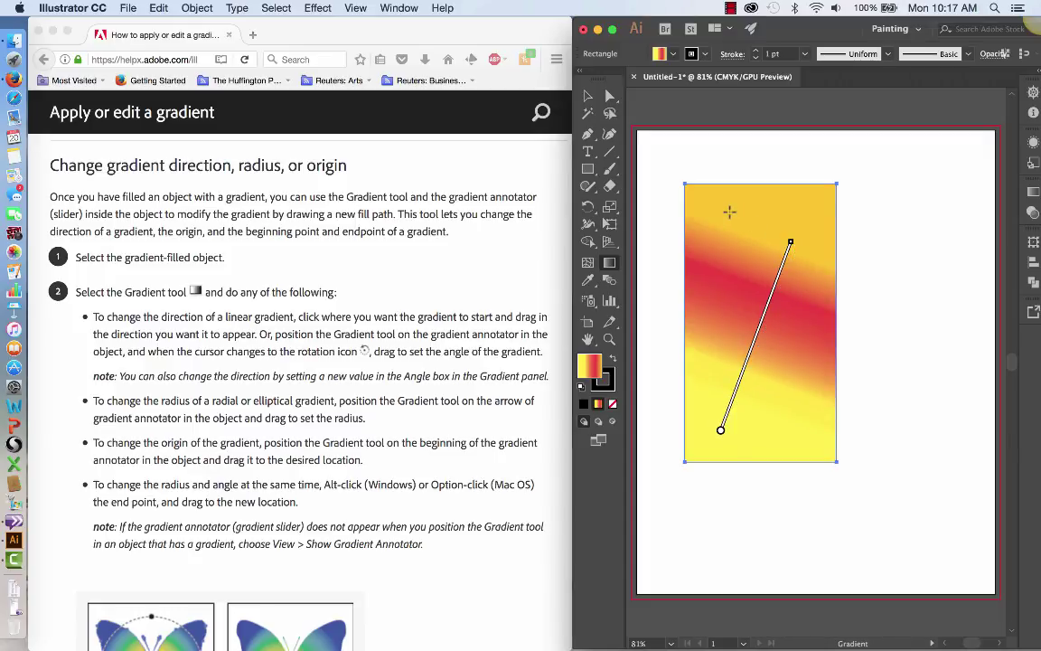
Redraw the gradient across the rectangle in opposite diagonals, finishing from upper right to lower left at about -115°.
{"action": "left_click_drag", "start_coordinate": [731, 215], "coordinate": [832, 415]}
{"action": "mouse_move", "coordinate": [805, 158]}
{"action": "left_mouse_down"}
{"action": "mouse_move", "coordinate": [785, 225]}
{"action": "mouse_move", "coordinate": [678, 435]}
{"action": "left_mouse_up"}
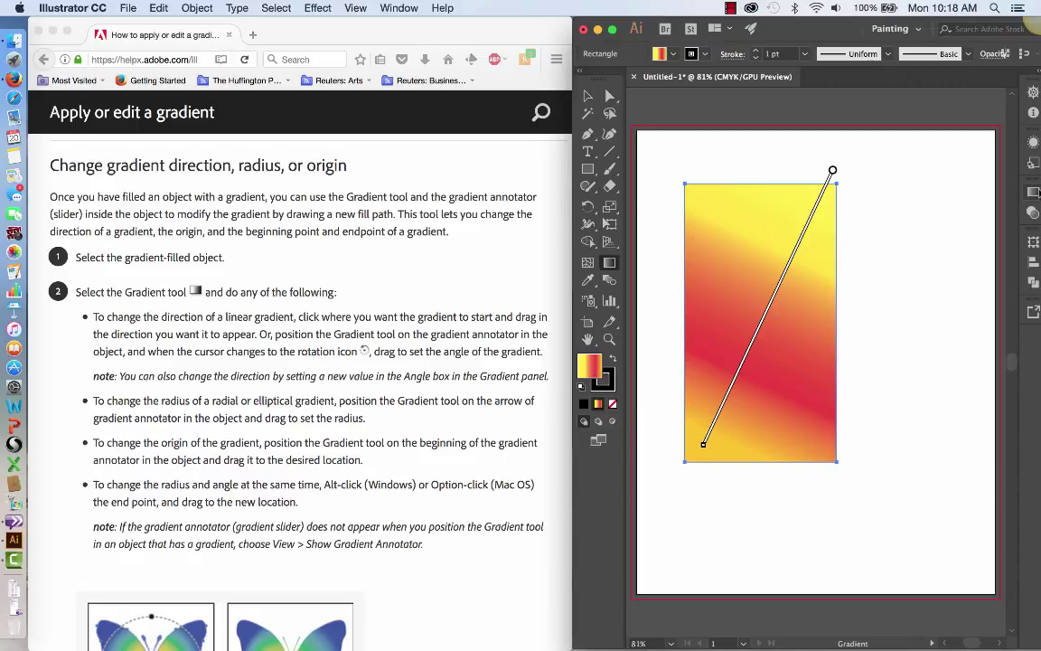
Remove the red stop from the gradient and move the middle yellow stop to about 58%.
{"action": "left_click", "coordinate": [1035, 192]}
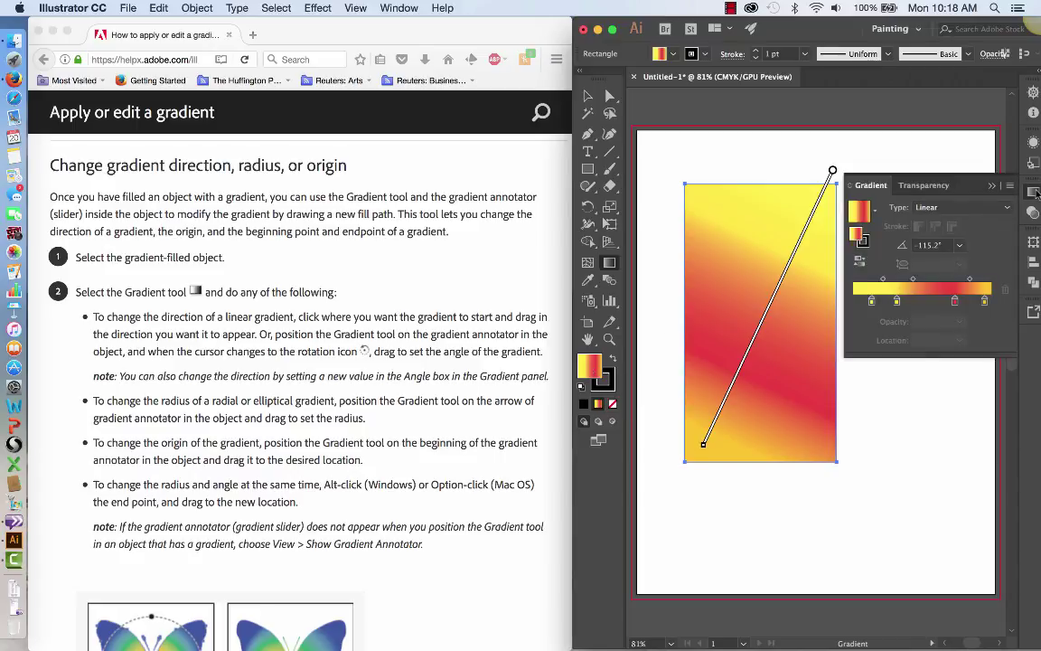
{"action": "left_click", "coordinate": [898, 300]}
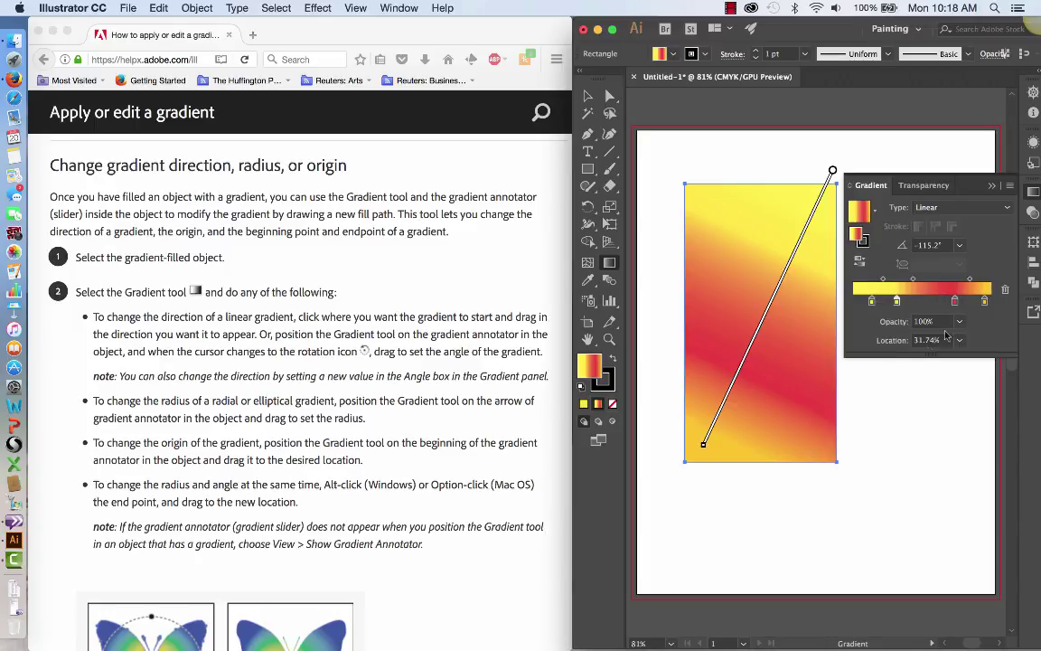
{"action": "left_click_drag", "start_coordinate": [956, 301], "coordinate": [931, 348]}
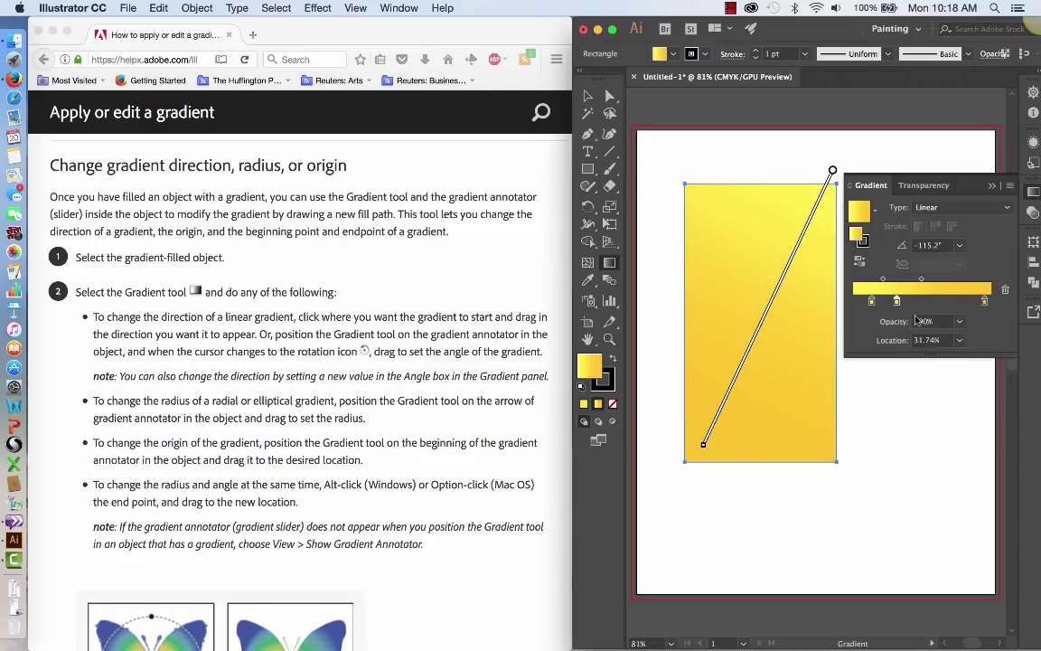
{"action": "left_click_drag", "start_coordinate": [902, 301], "coordinate": [953, 301]}
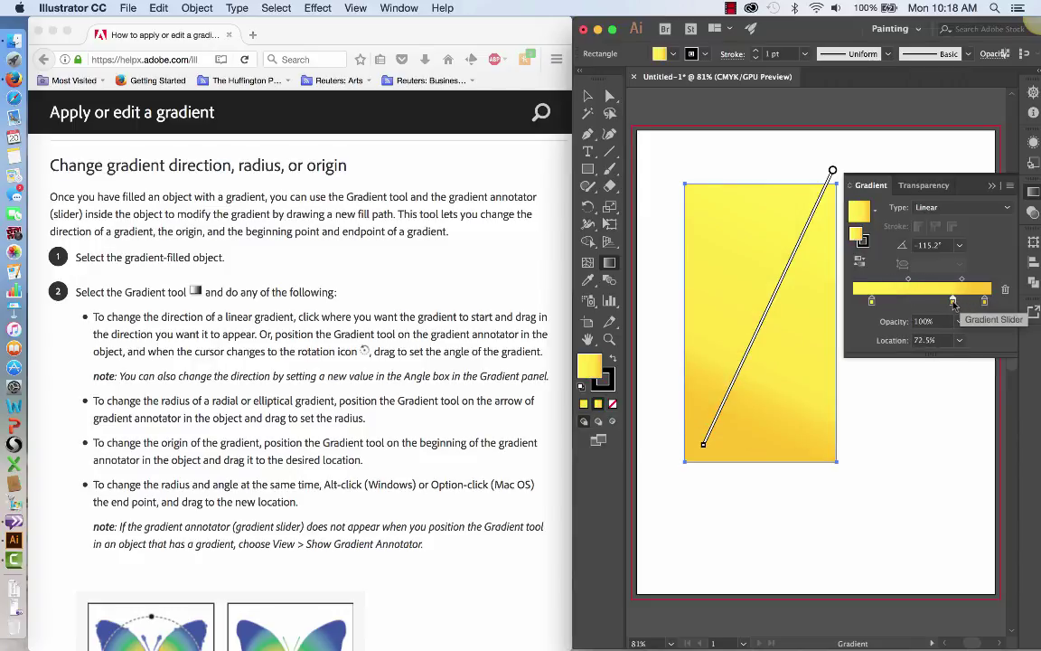
{"action": "left_click_drag", "start_coordinate": [954, 301], "coordinate": [932, 302]}
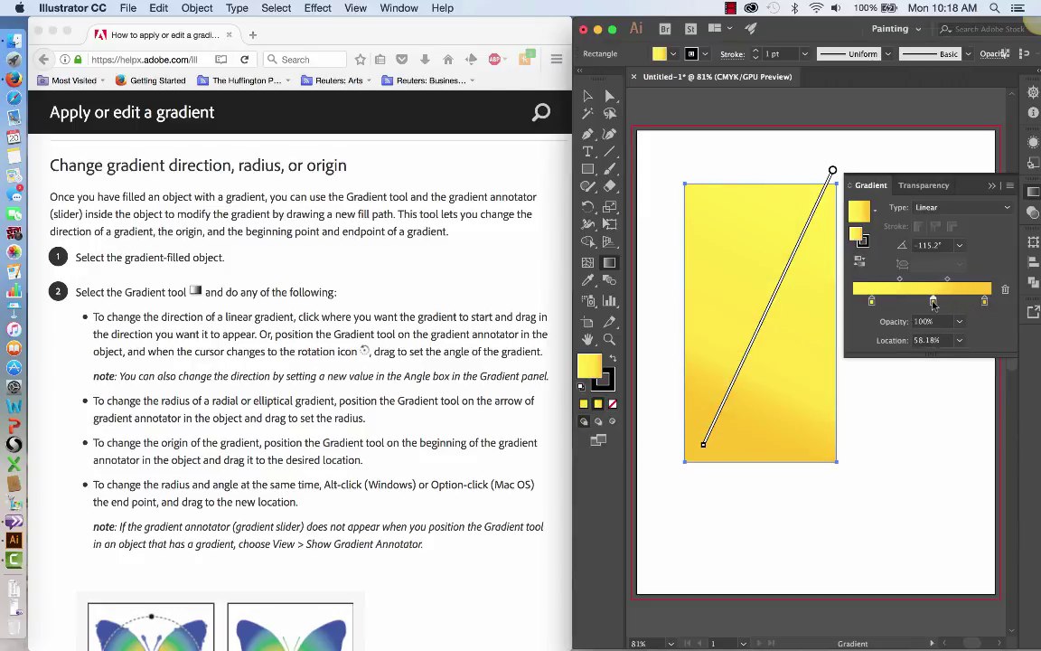
Try to recolour the gradient's orange end stop with the CMYK Magenta swatch.
{"action": "left_click", "coordinate": [985, 301]}
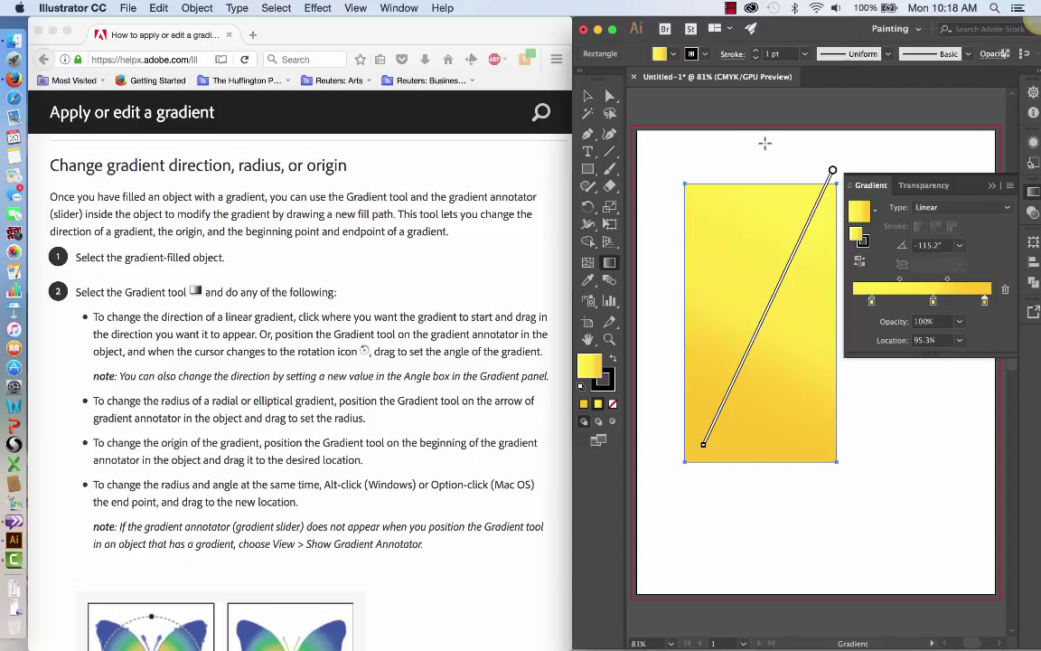
{"action": "left_click", "coordinate": [673, 56]}
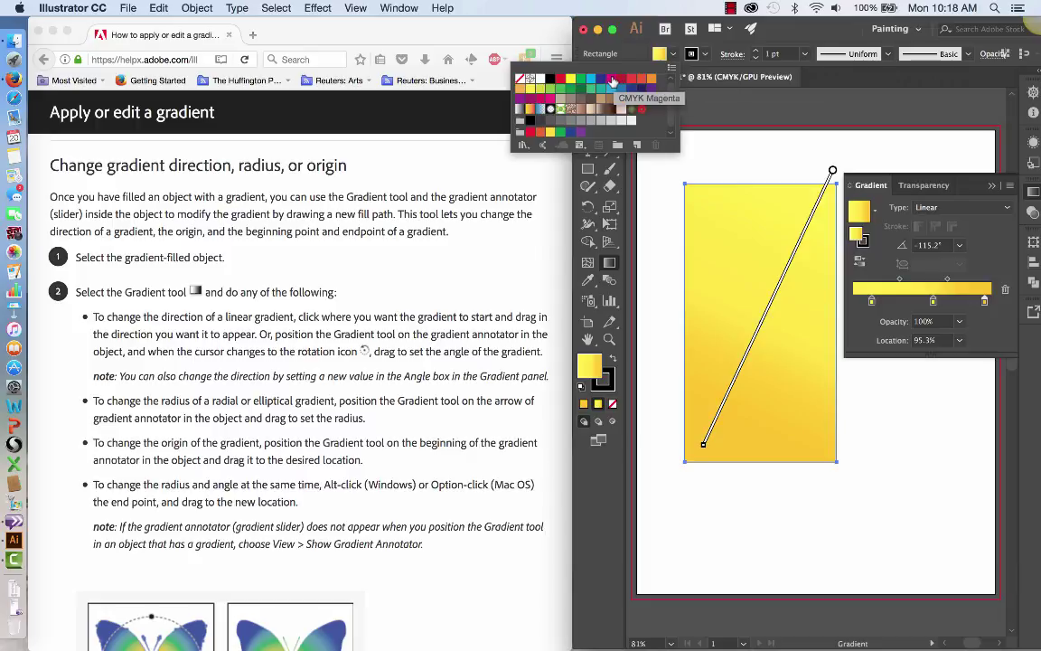
{"action": "left_click", "coordinate": [612, 80]}
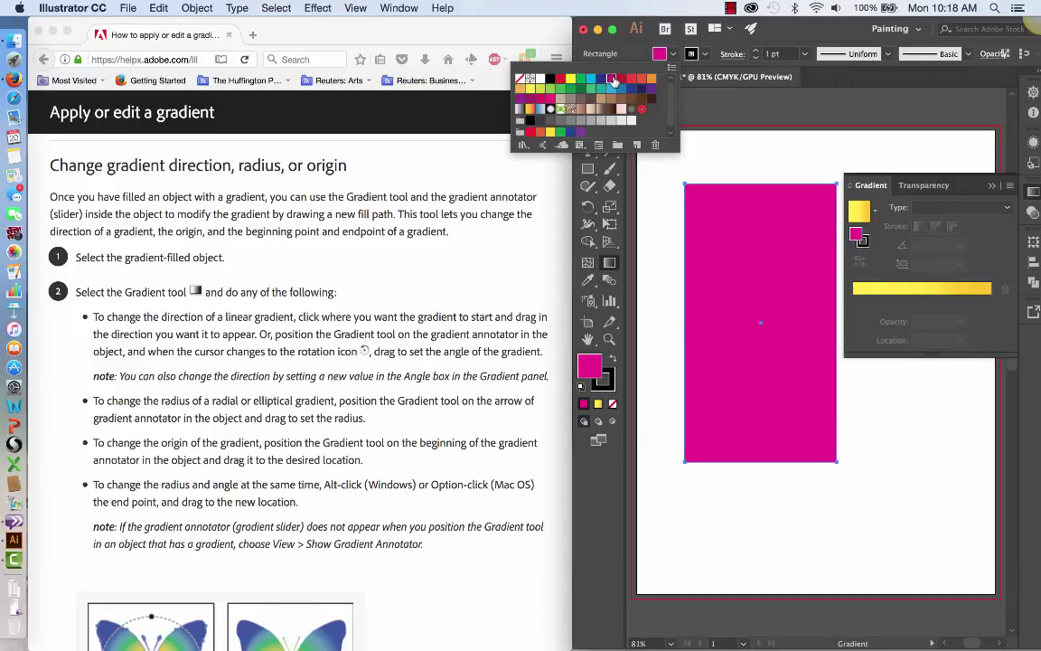
{"action": "key", "text": "Escape"}
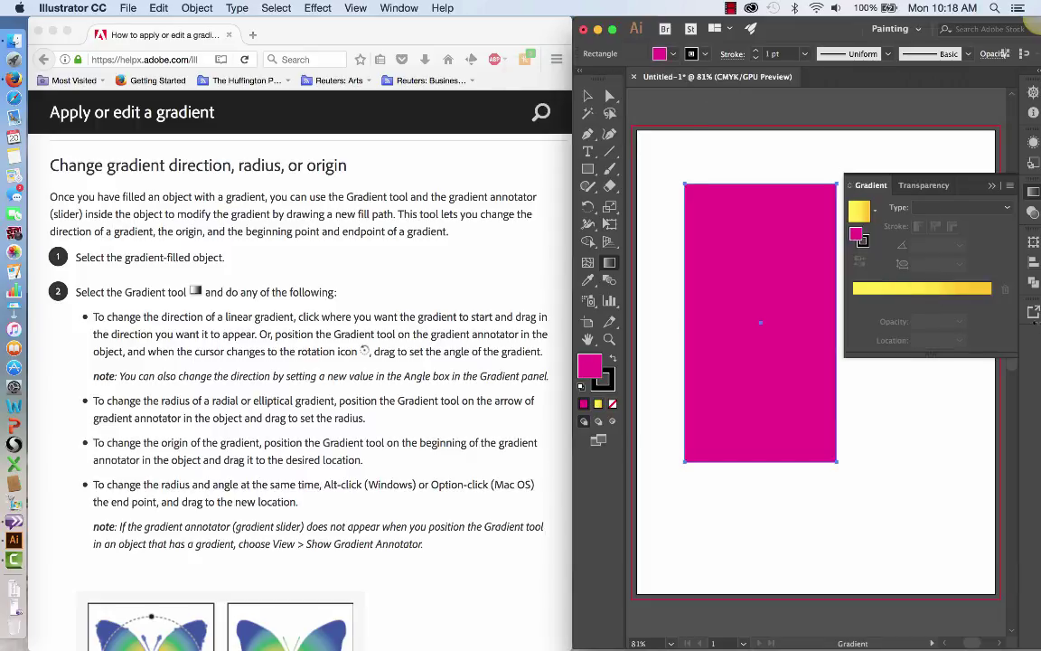
Reapply the linear gradient to the rectangle and recolour its orange end stop blue, about C 88, M 76, Y 0, K 0.
{"action": "left_click", "coordinate": [895, 287]}
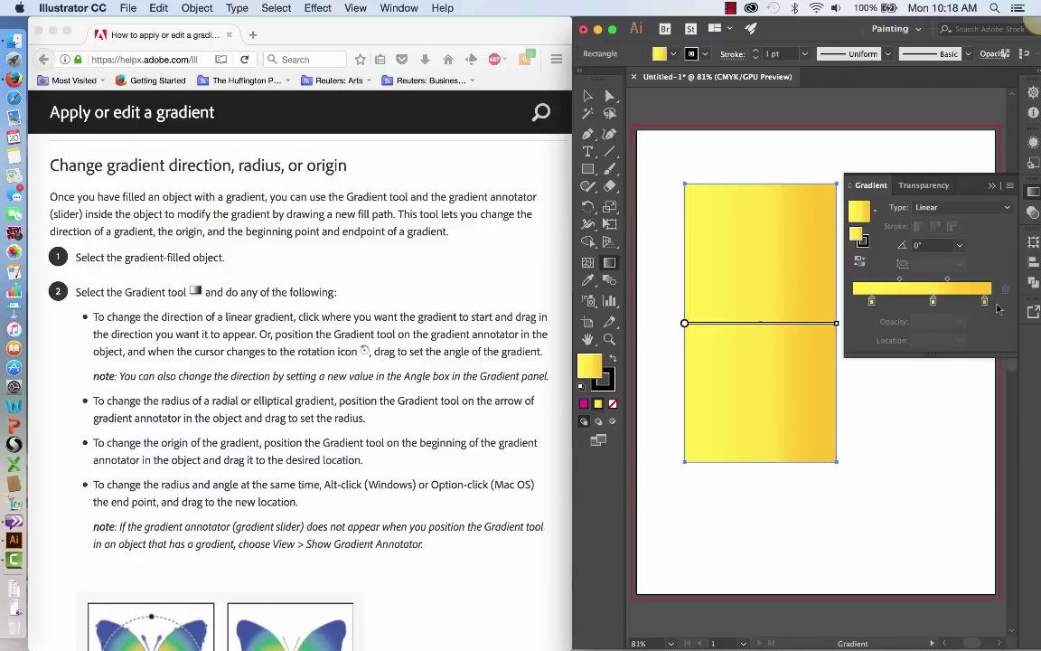
{"action": "double_click", "coordinate": [985, 301]}
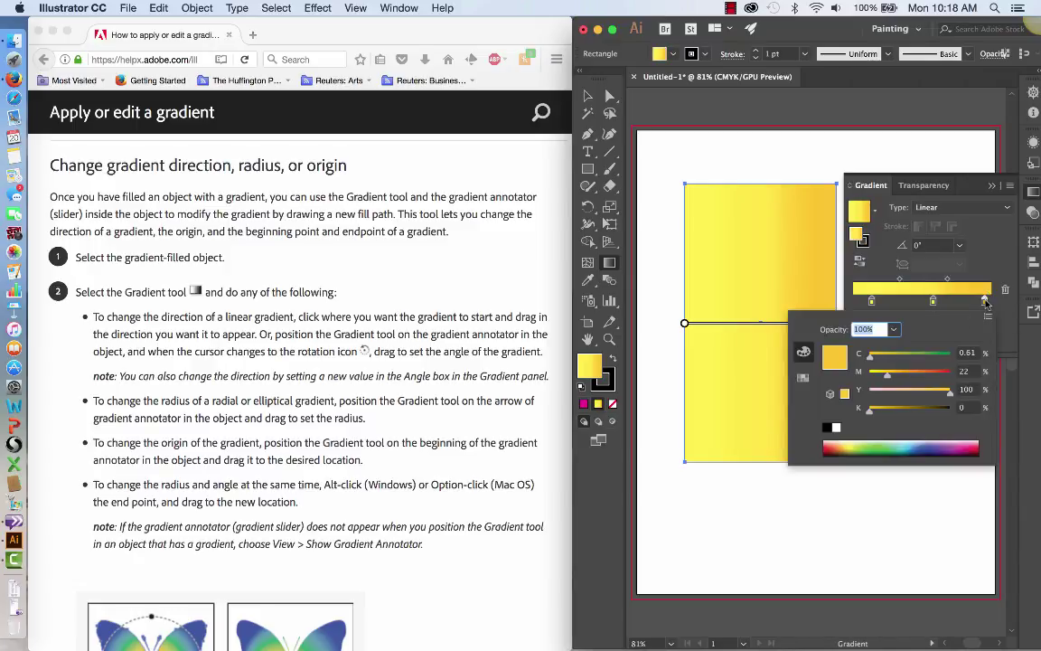
{"action": "left_click", "coordinate": [931, 442]}
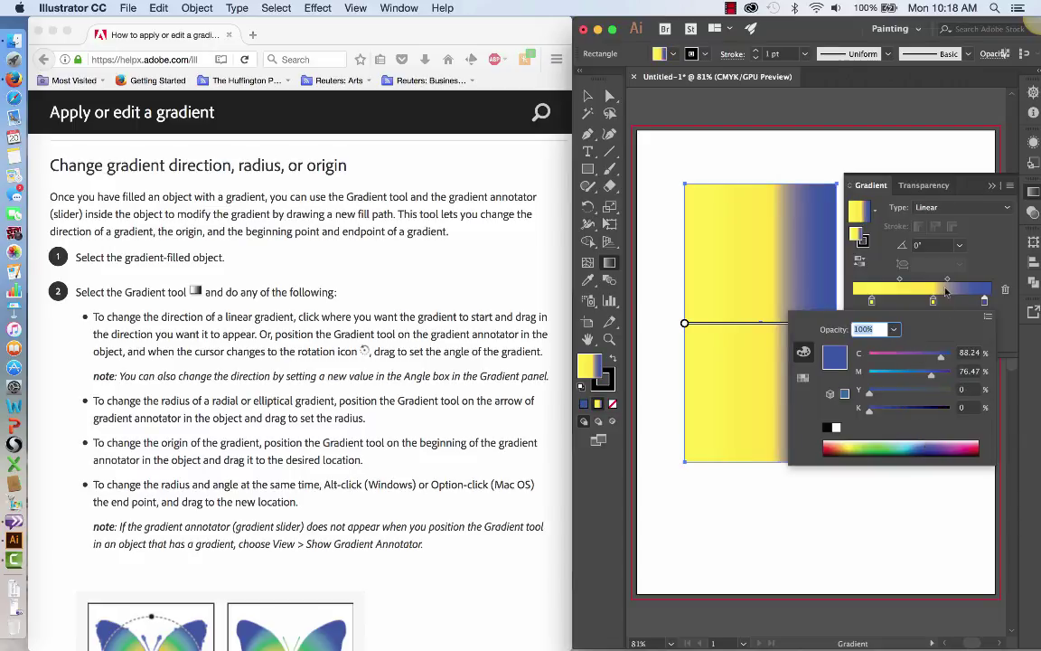
{"action": "left_click", "coordinate": [891, 218]}
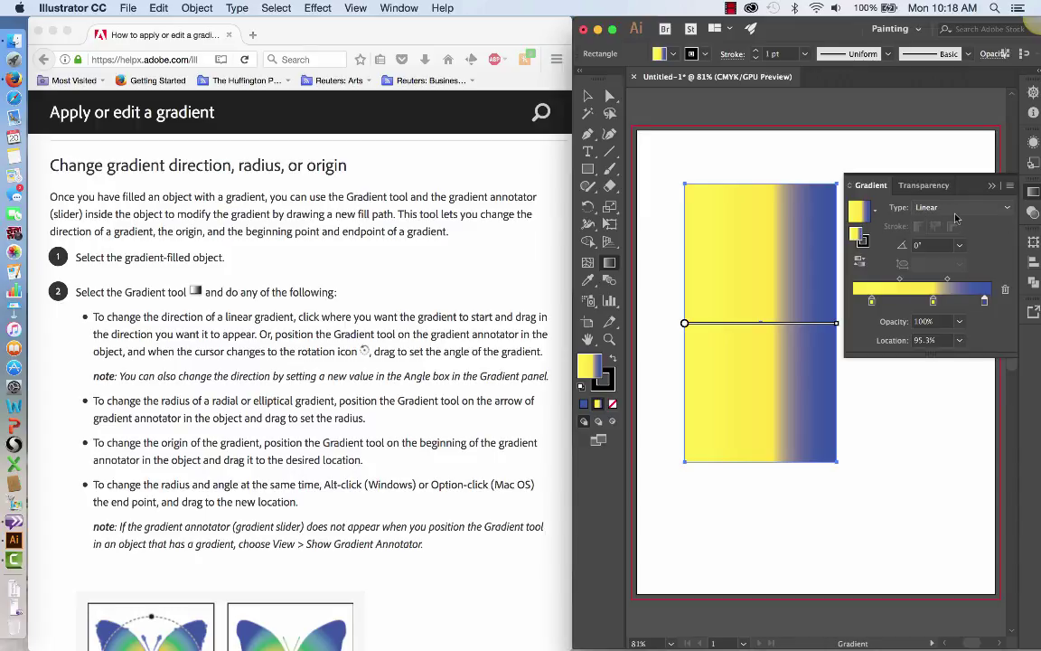
Make the rectangle's gradient radial with a 60° angle and a 40% aspect ratio.
{"action": "left_click", "coordinate": [1007, 208]}
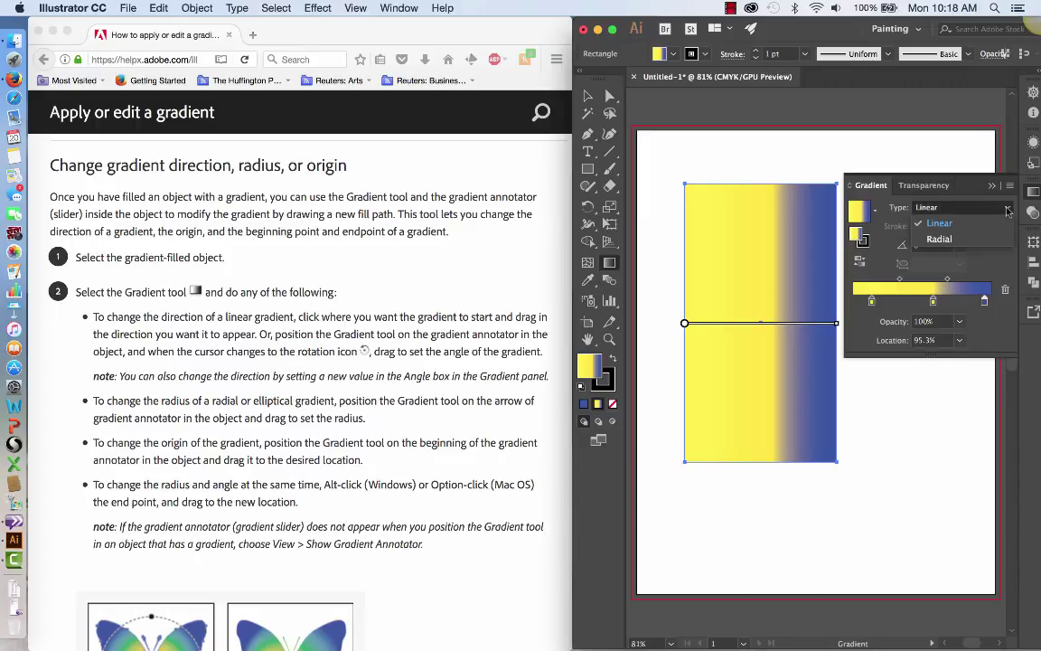
{"action": "left_click", "coordinate": [939, 238]}
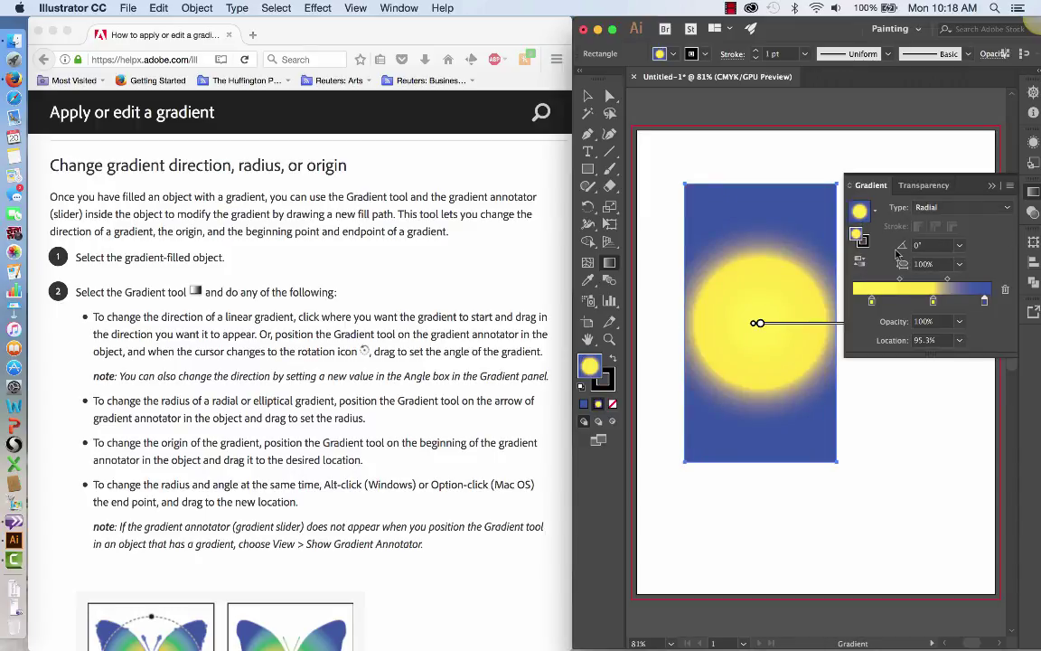
{"action": "left_click", "coordinate": [963, 245]}
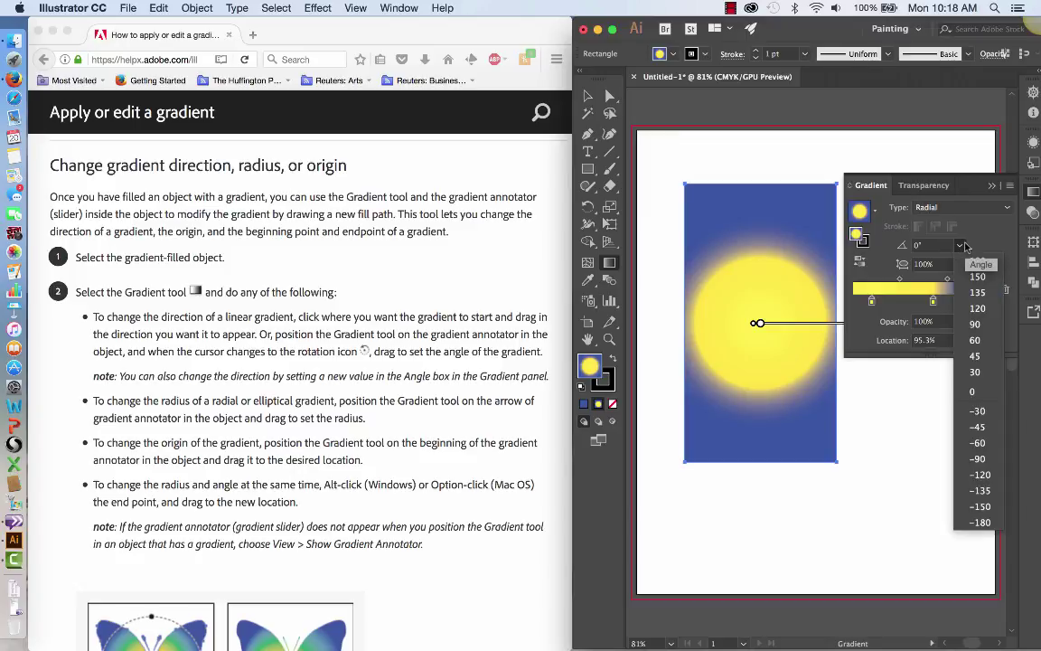
{"action": "left_click", "coordinate": [977, 341]}
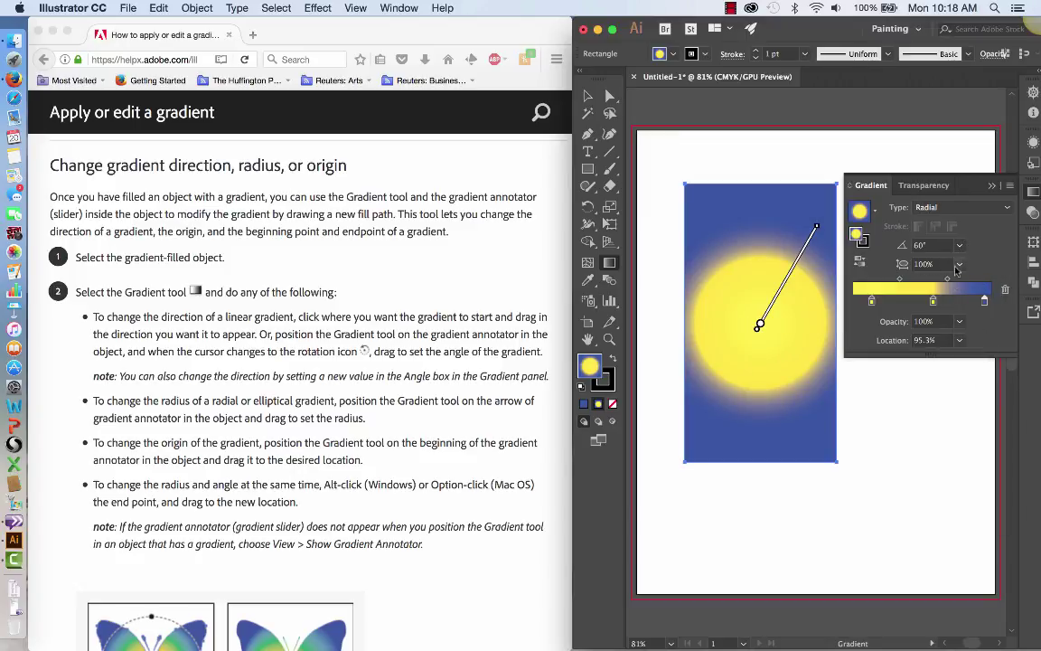
{"action": "left_click", "coordinate": [960, 266]}
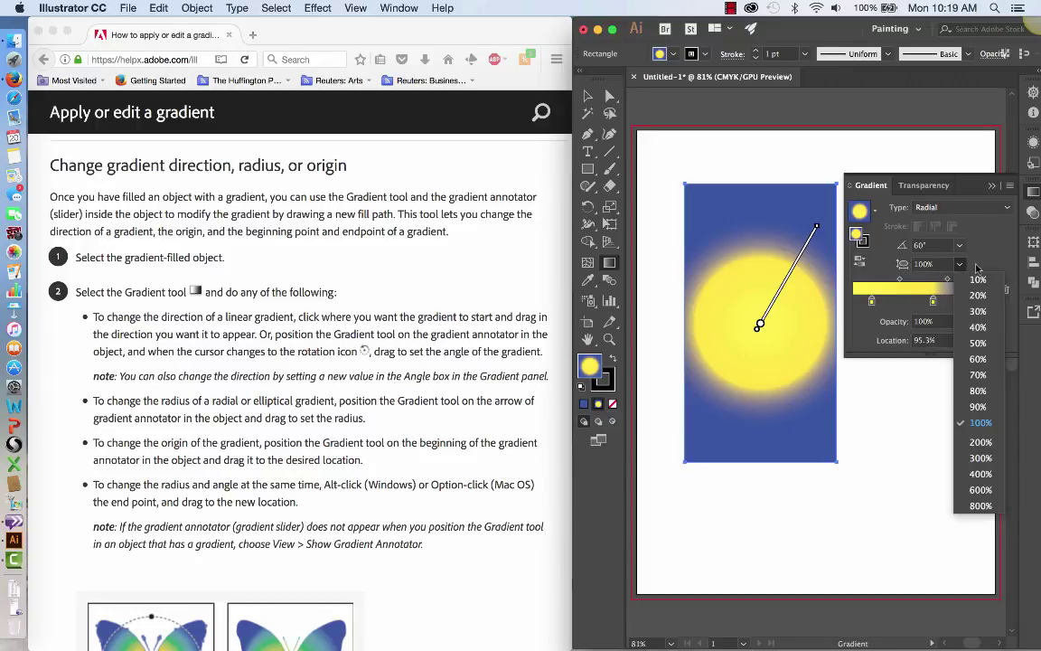
{"action": "left_click", "coordinate": [979, 328]}
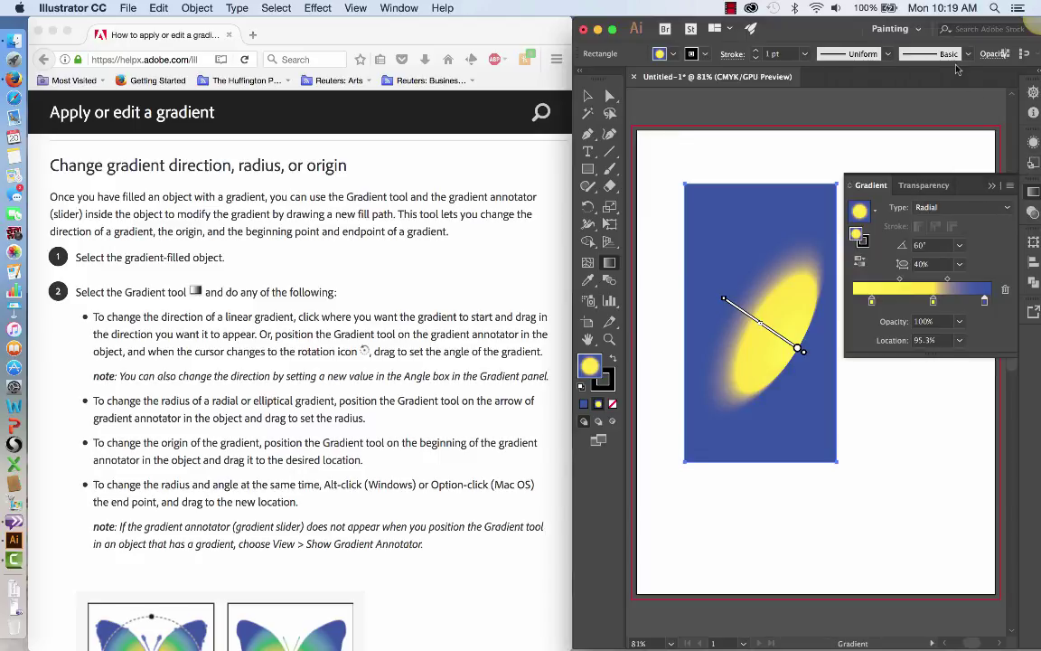
{"action": "left_click", "coordinate": [387, 7]}
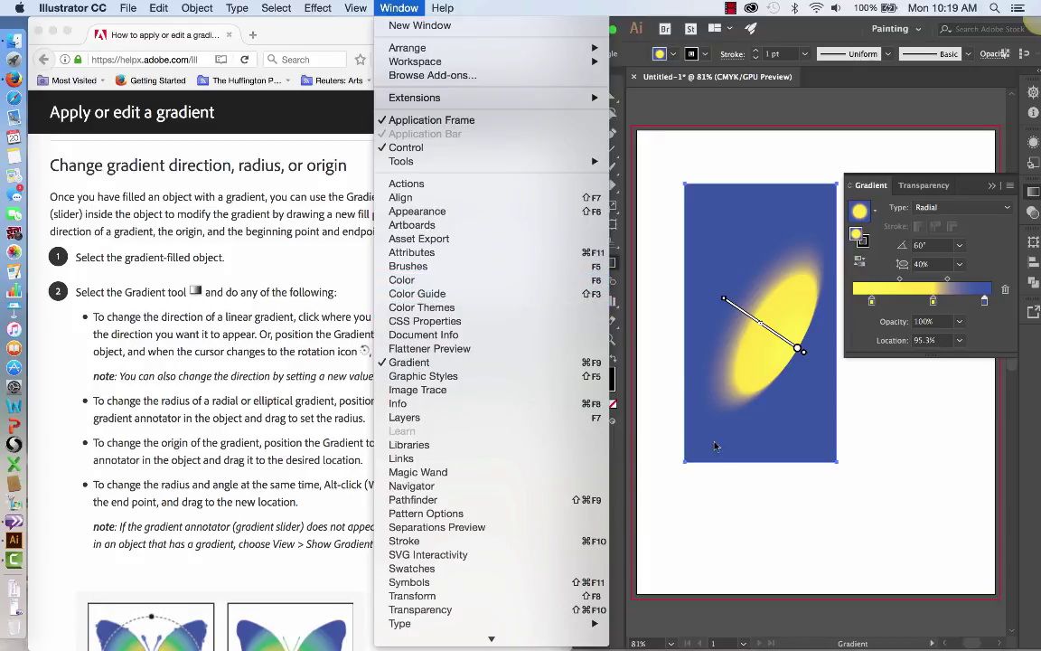
{"action": "left_click", "coordinate": [753, 543]}
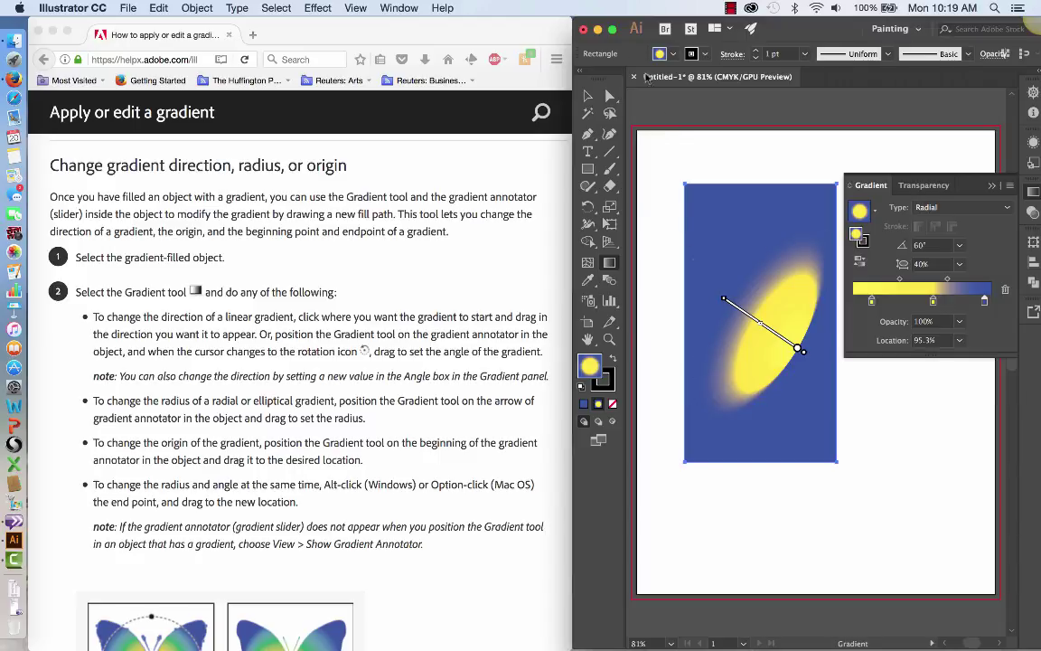
{"action": "left_click", "coordinate": [734, 9]}
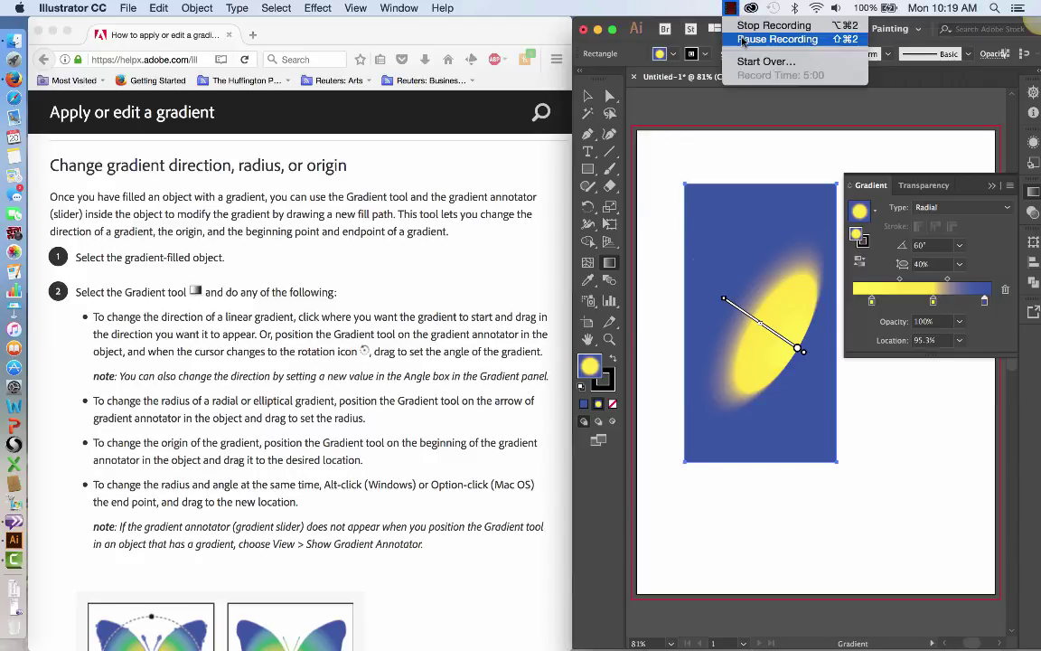